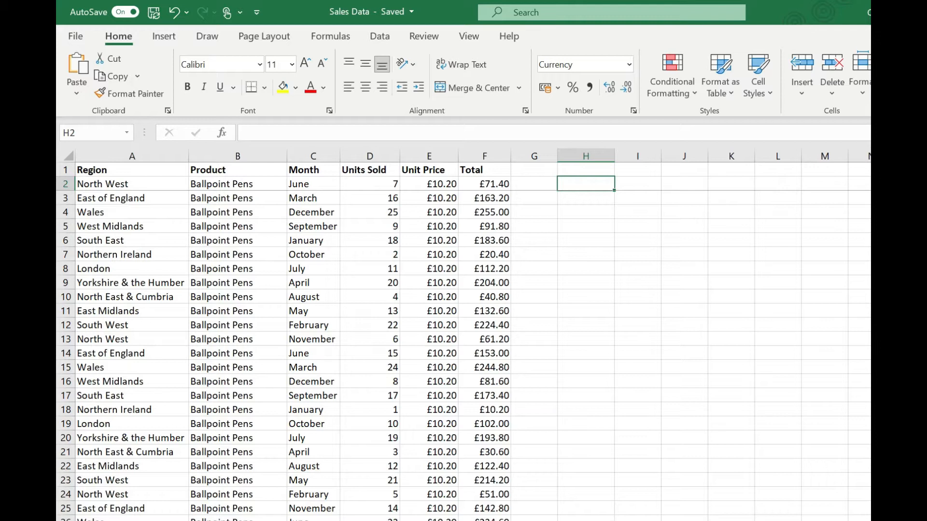
{"action": "type", "text": "=SUMIFS("}
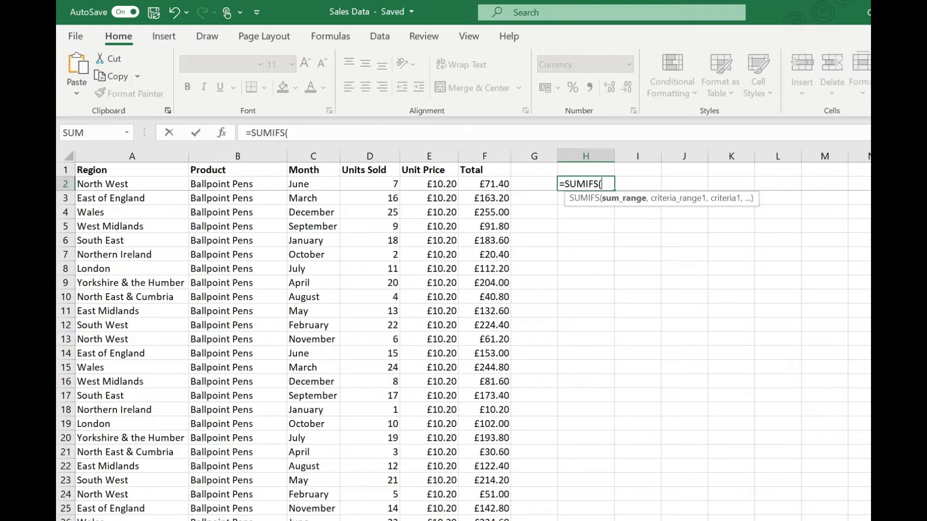
{"action": "type", "text": ","}
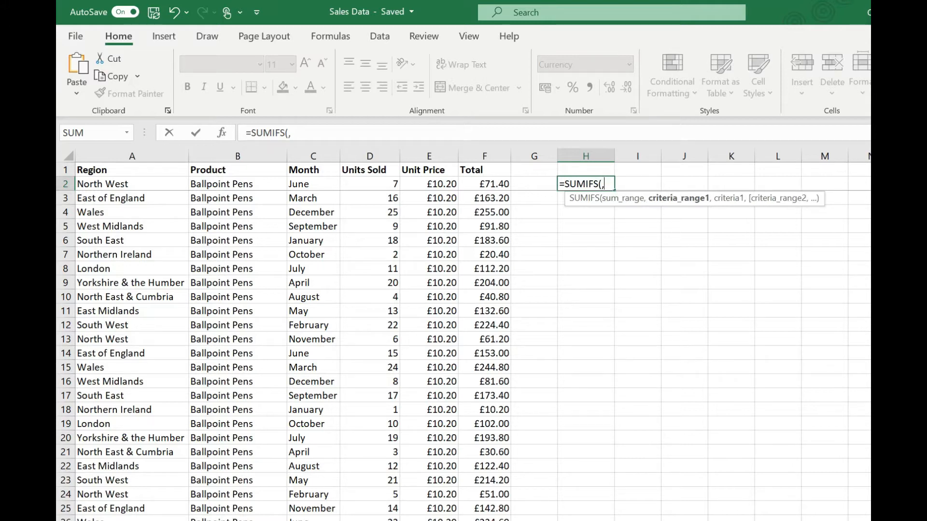
{"action": "type", "text": ","}
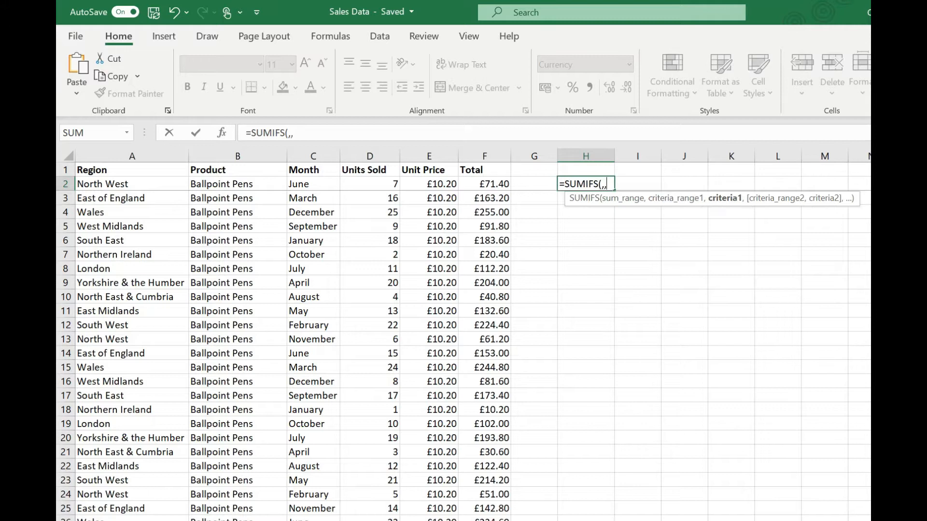
{"action": "type", "text": ","}
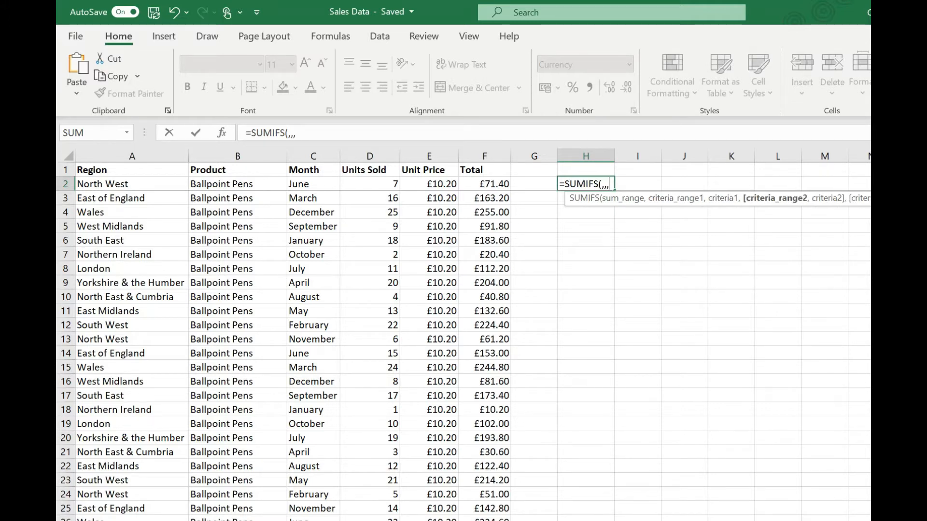
{"action": "type", "text": ","}
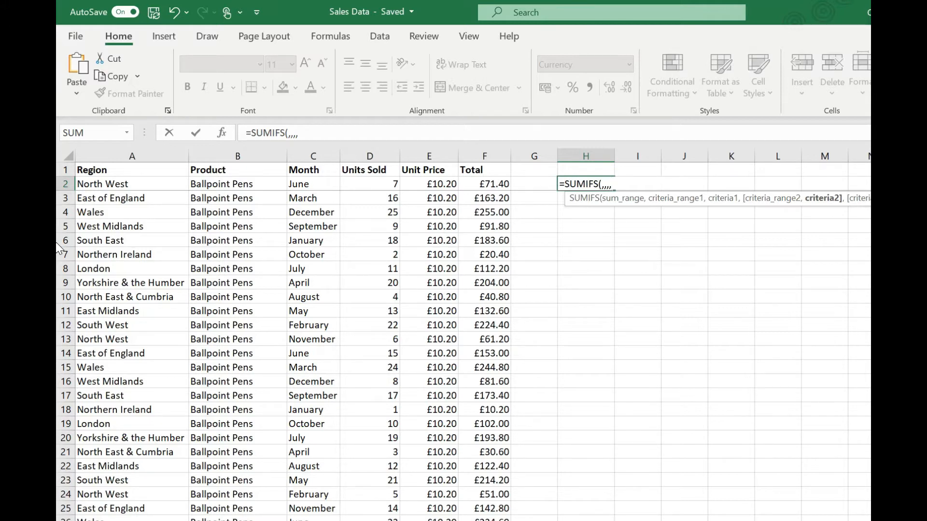
{"action": "key", "text": "Escape"}
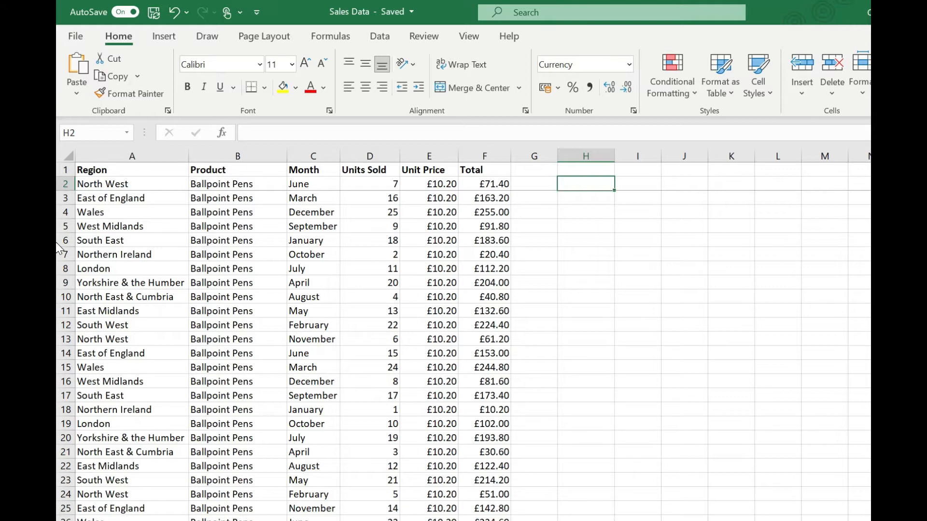
Start a SUMIFS formula in H2 summing F2:F649, with "Wales" as the criterion for the Region range A2:A649
{"action": "type", "text": "=SUMIFS("}
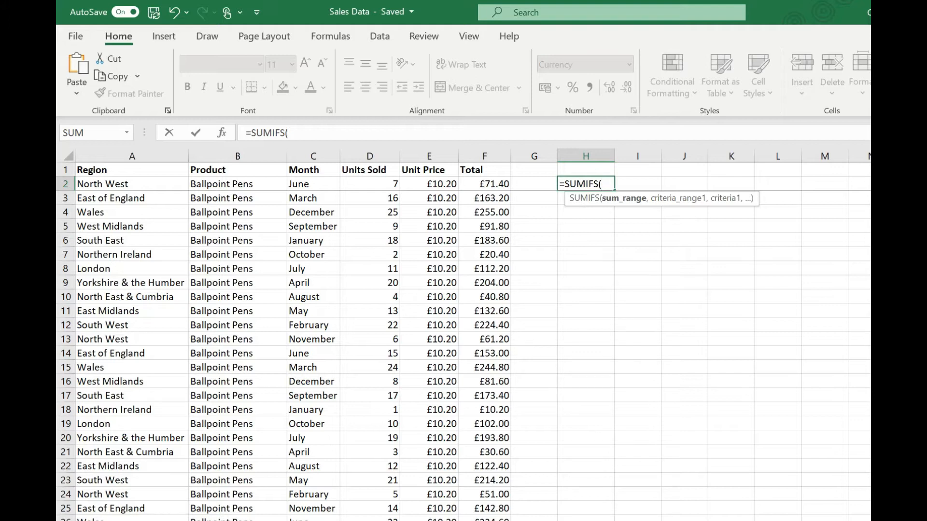
{"action": "left_click", "coordinate": [489, 182]}
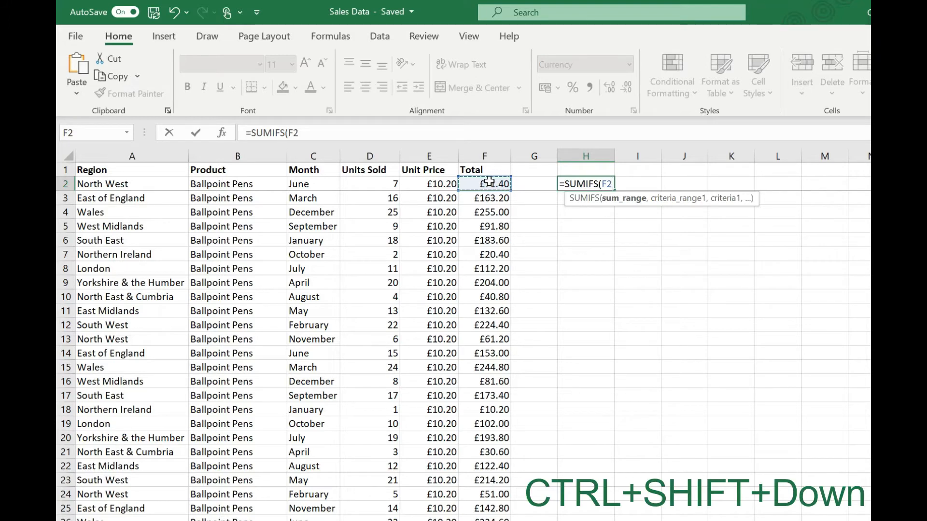
{"action": "key", "text": "ctrl+shift+Down"}
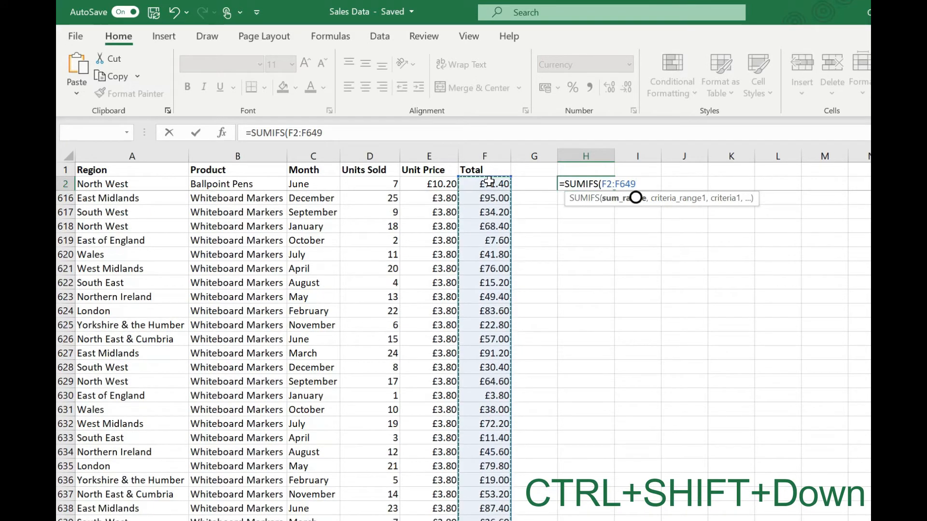
{"action": "type", "text": ","}
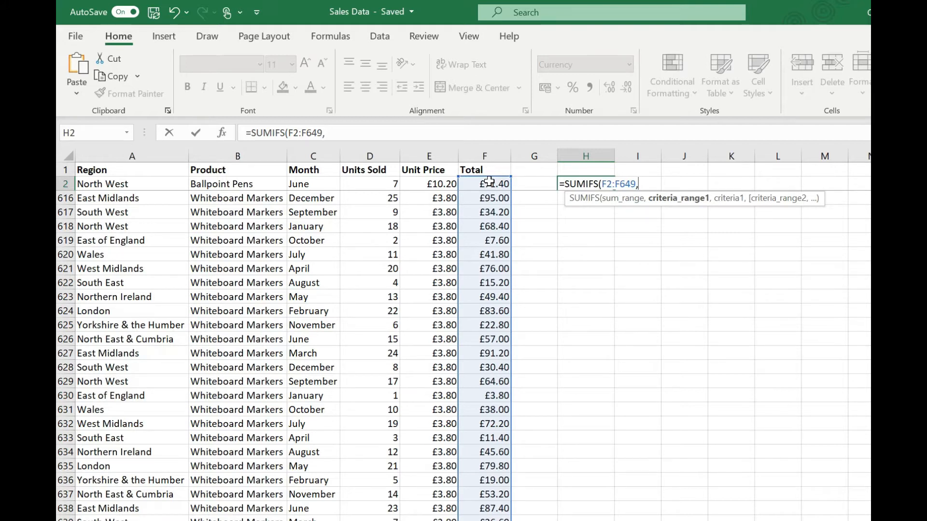
{"action": "left_click", "coordinate": [129, 182]}
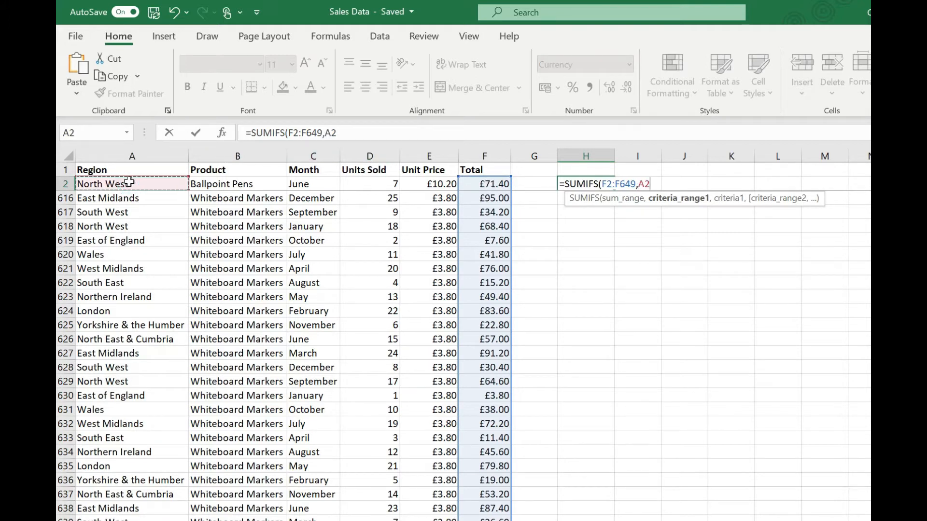
{"action": "key", "text": "ctrl+shift+Down"}
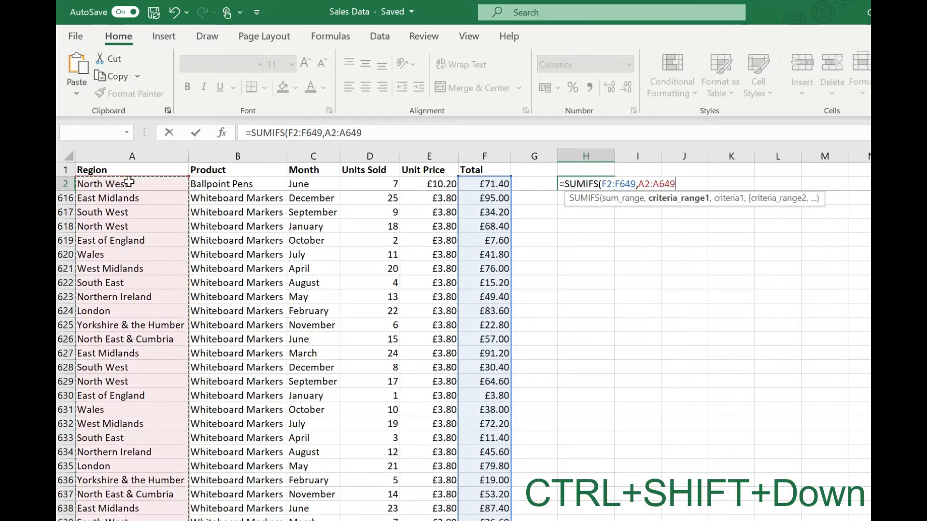
{"action": "type", "text": ",\"Wales\""}
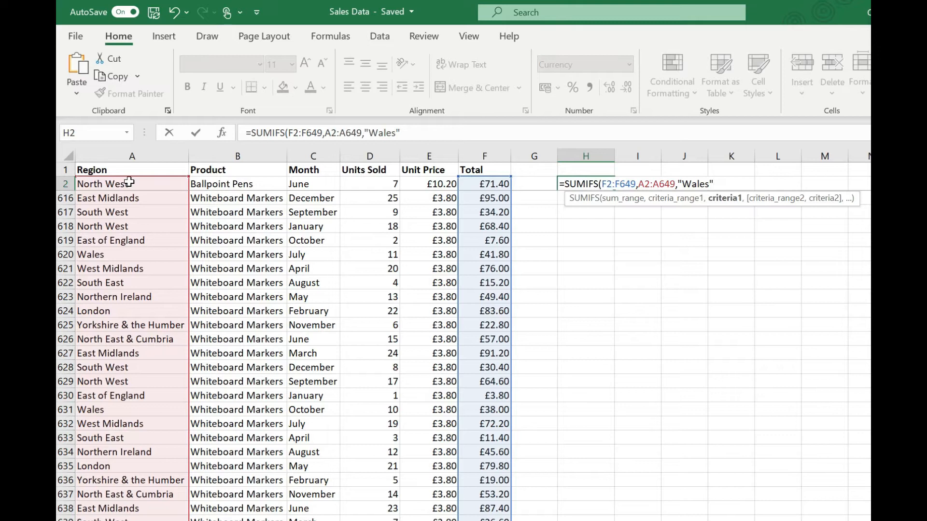
Add the Month range C2:C649 with criterion "March" to the SUMIFS formula and complete it
{"action": "type", "text": ","}
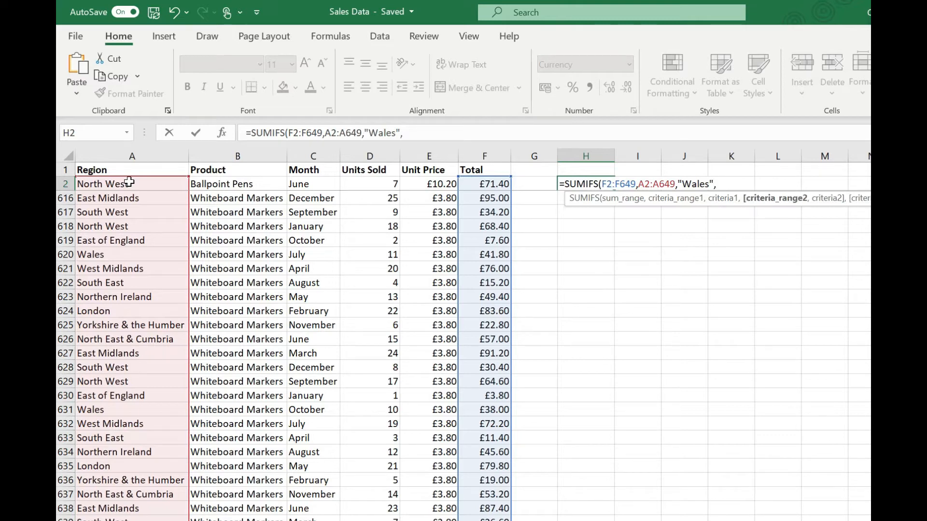
{"action": "left_click", "coordinate": [309, 186]}
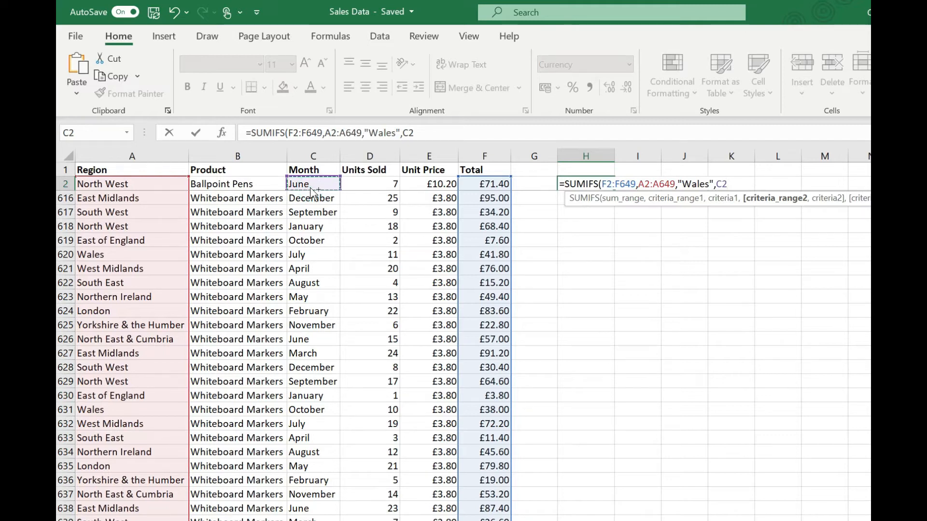
{"action": "key", "text": "ctrl+shift+Down"}
{"action": "type", "text": ",\""}
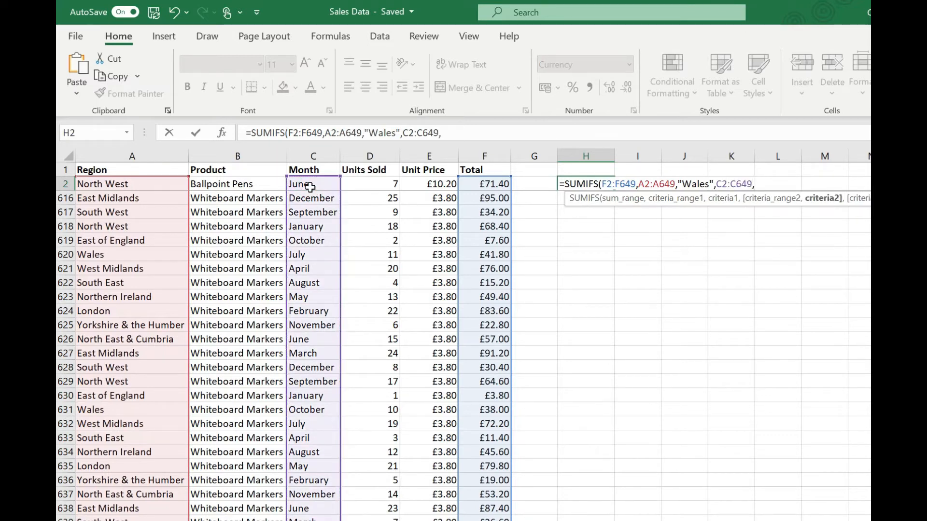
{"action": "type", "text": "March\")"}
{"action": "key", "text": "Return"}
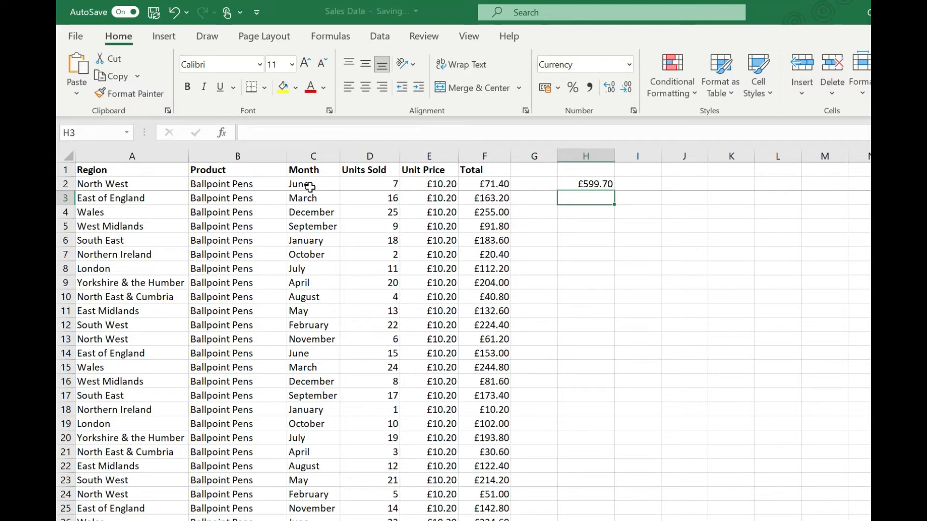
Undo the SUMIFS entry and sum the Total values above 50 in H2 with =SUMIF(F2:F649,">50")
{"action": "key", "text": "ctrl+z"}
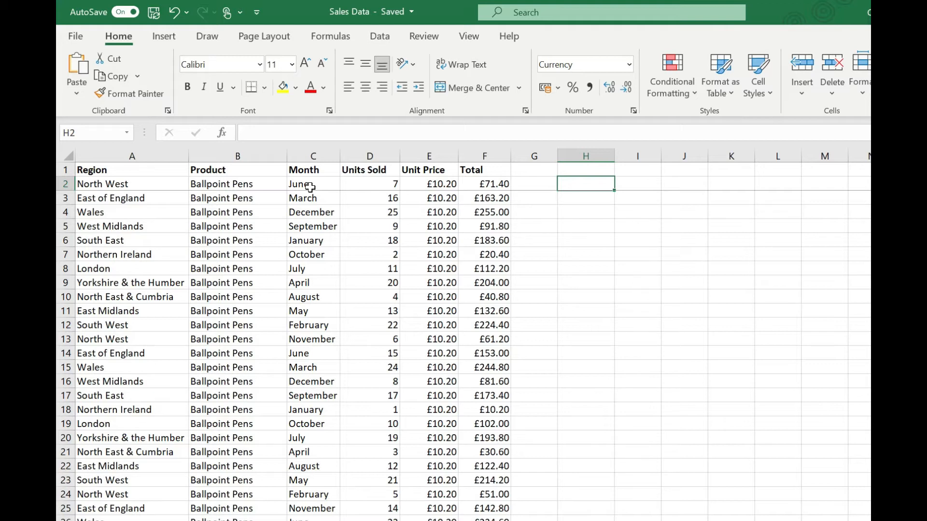
{"action": "type", "text": "="}
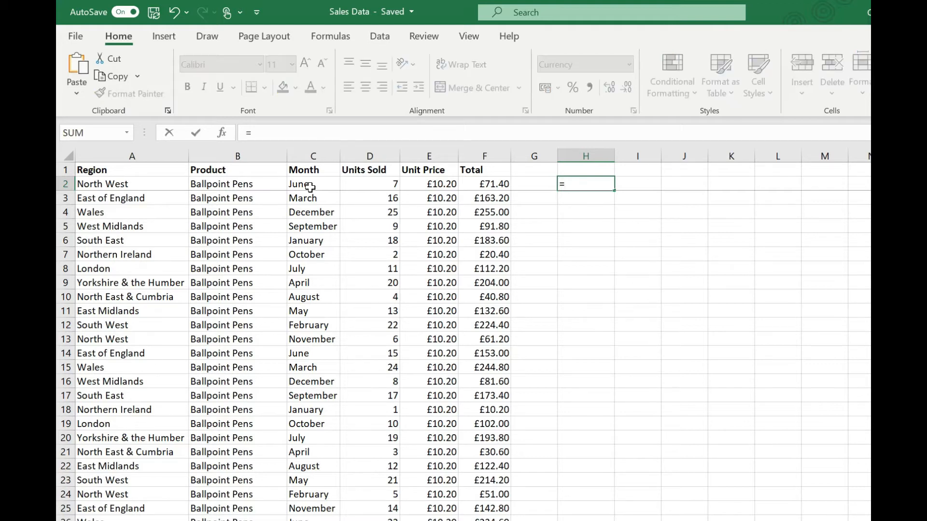
{"action": "type", "text": "SUMIF("}
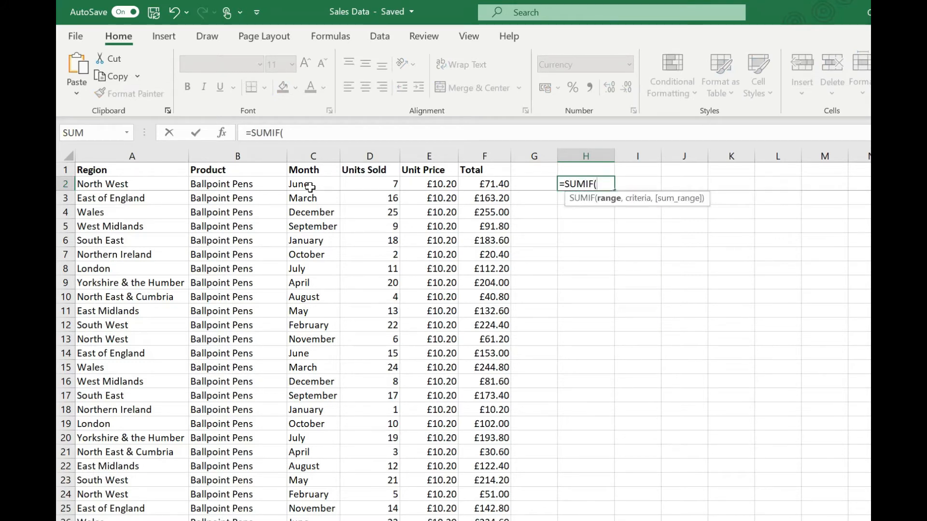
{"action": "left_click", "coordinate": [490, 184]}
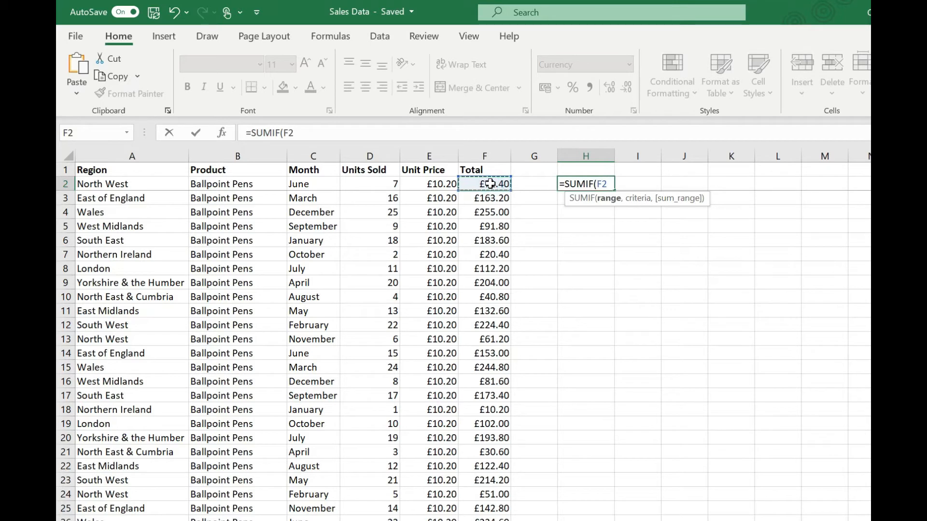
{"action": "key", "text": "ctrl+shift+Down"}
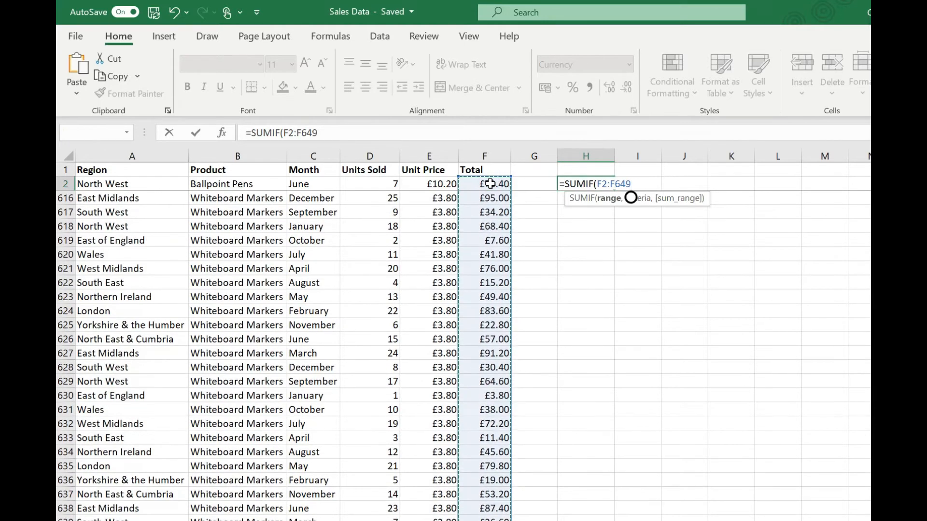
{"action": "type", "text": ","}
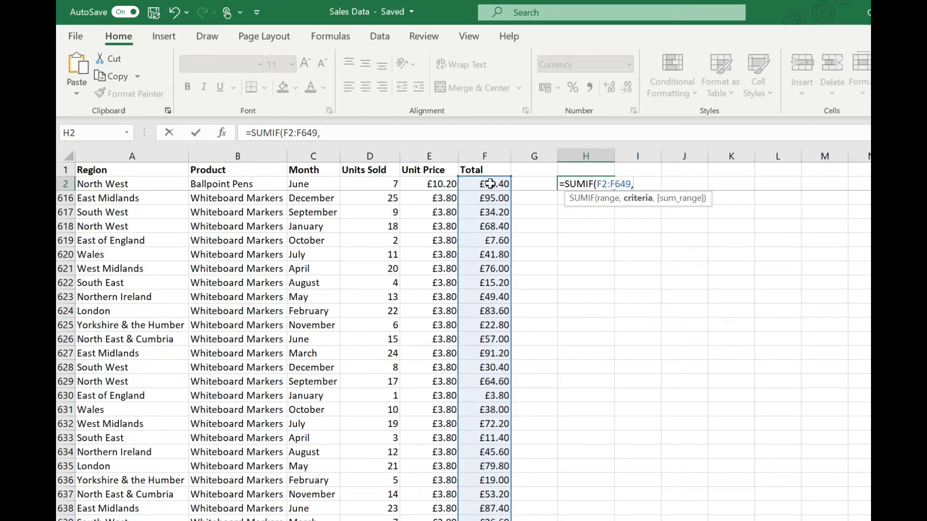
{"action": "type", "text": "\">50\")"}
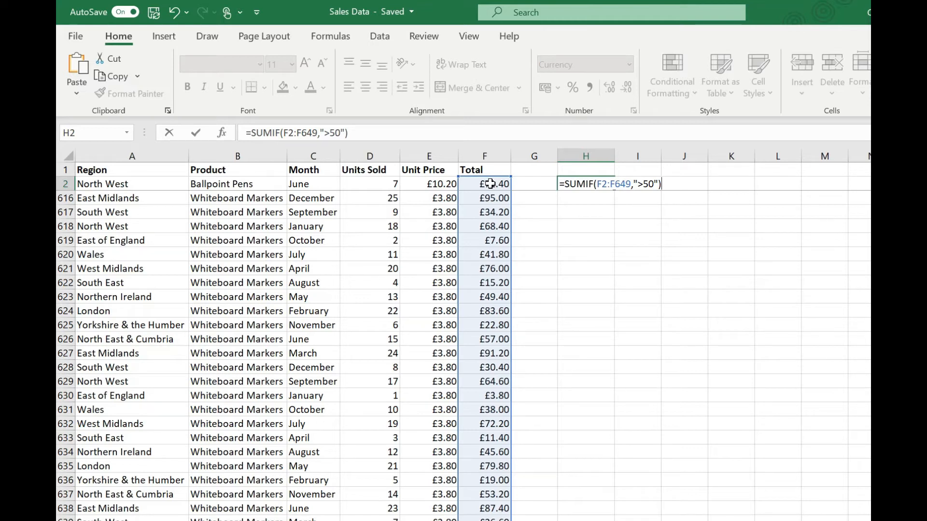
{"action": "key", "text": "Return"}
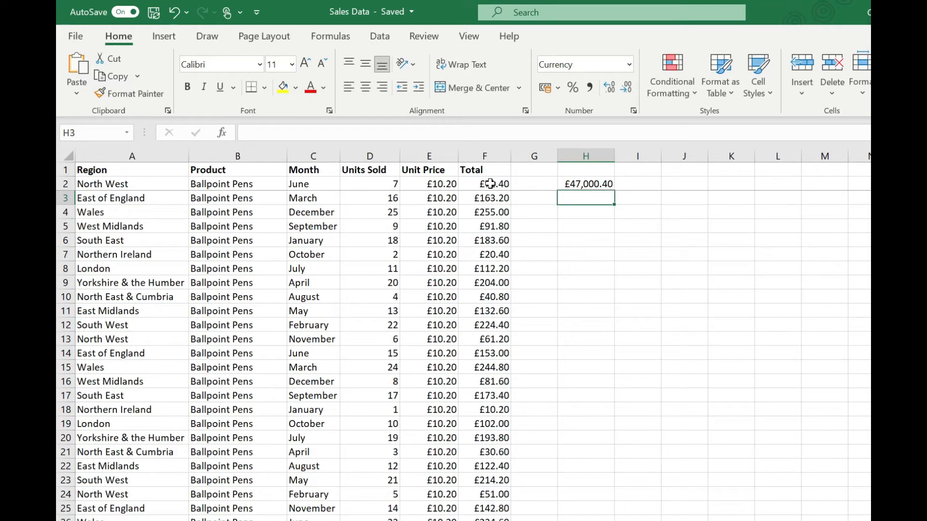
Replace the formula in H2 with =SUMIFS(F2:F649,F2:F649,">50")
{"action": "key", "text": "Up"}
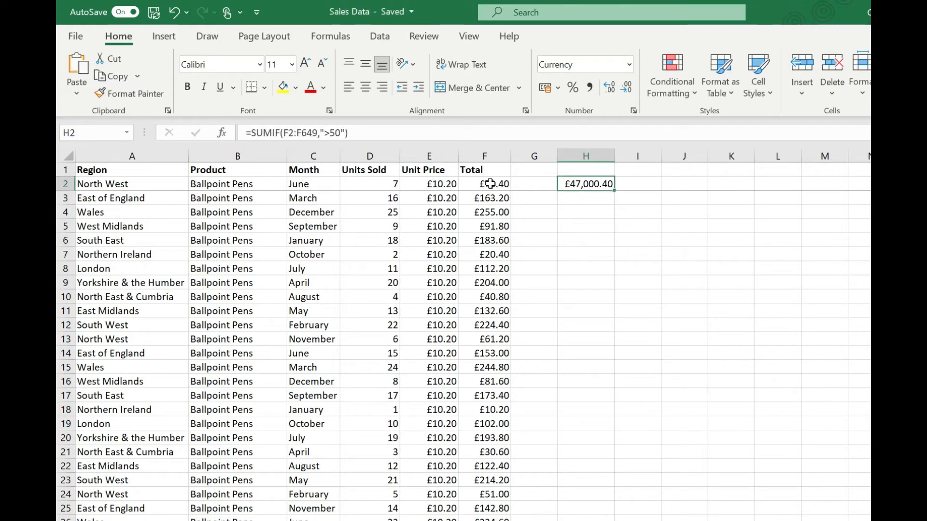
{"action": "type", "text": "=SUMIFS("}
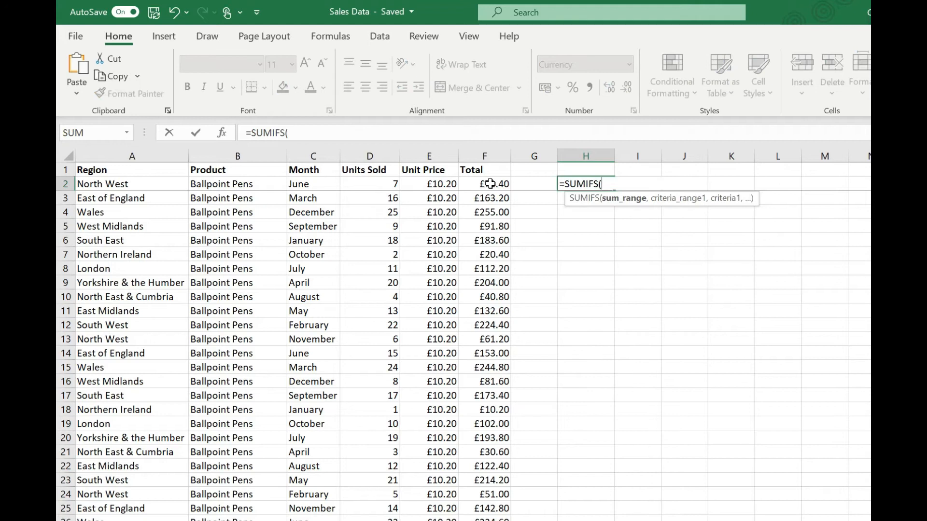
{"action": "left_click", "coordinate": [490, 184]}
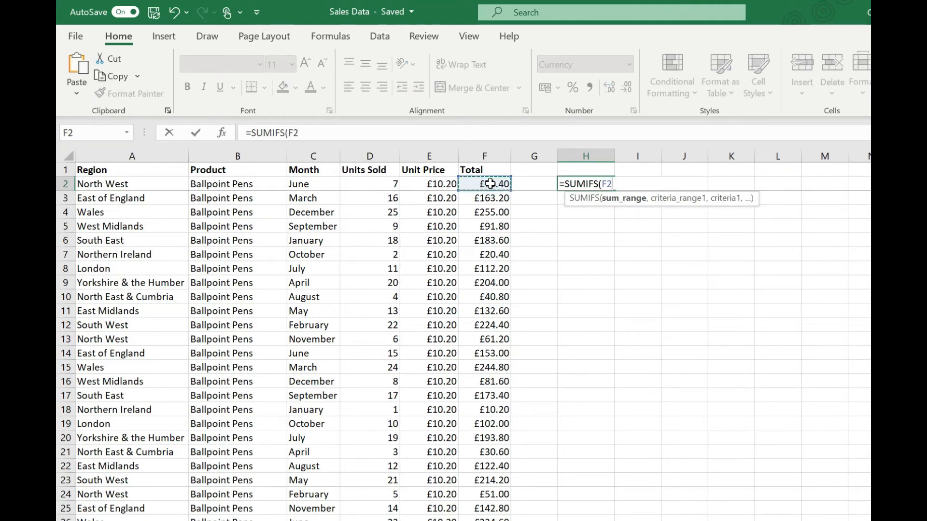
{"action": "key", "text": "ctrl+shift+Down"}
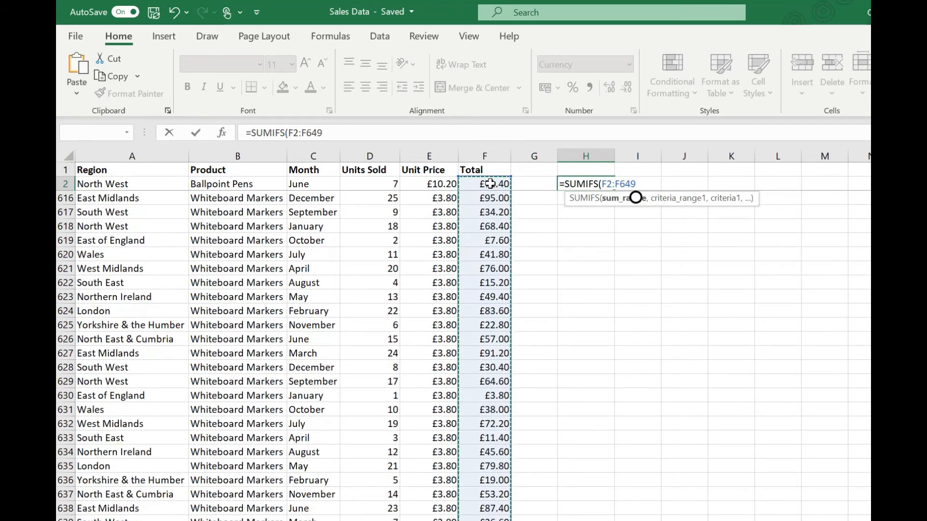
{"action": "type", "text": ","}
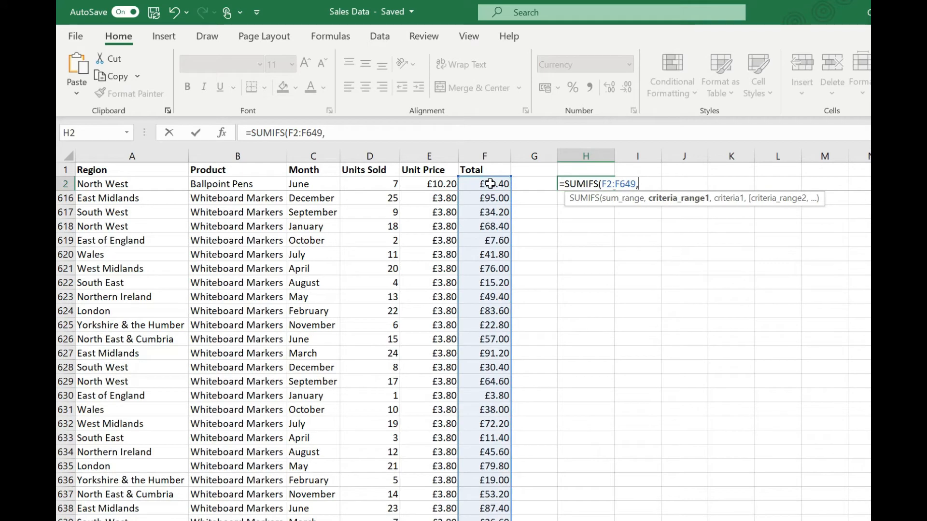
{"action": "left_click", "coordinate": [490, 183]}
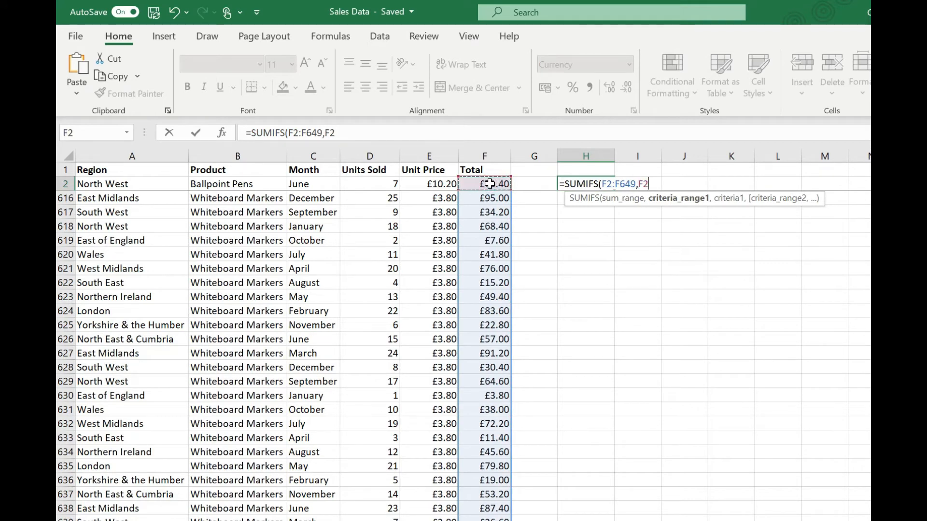
{"action": "key", "text": "ctrl+shift+Down"}
{"action": "type", "text": ",\""}
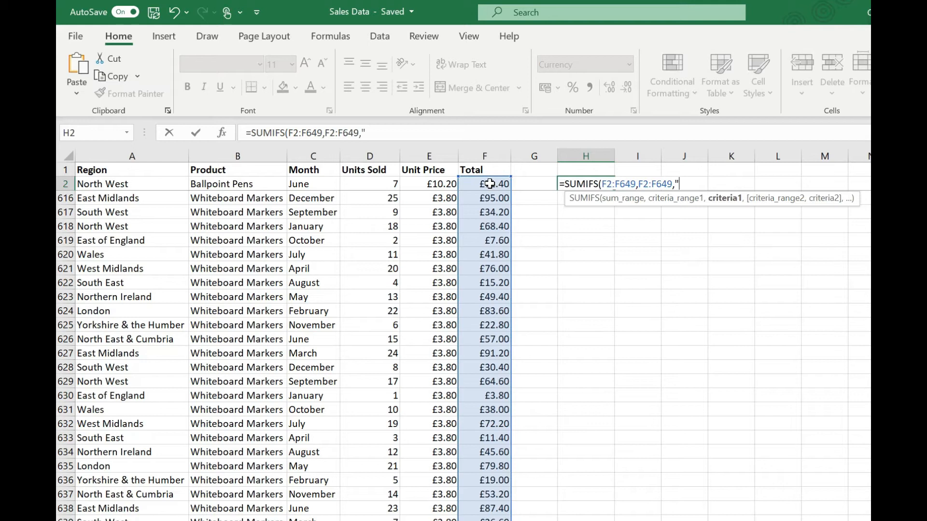
{"action": "type", "text": ">50\")"}
{"action": "key", "text": "Return"}
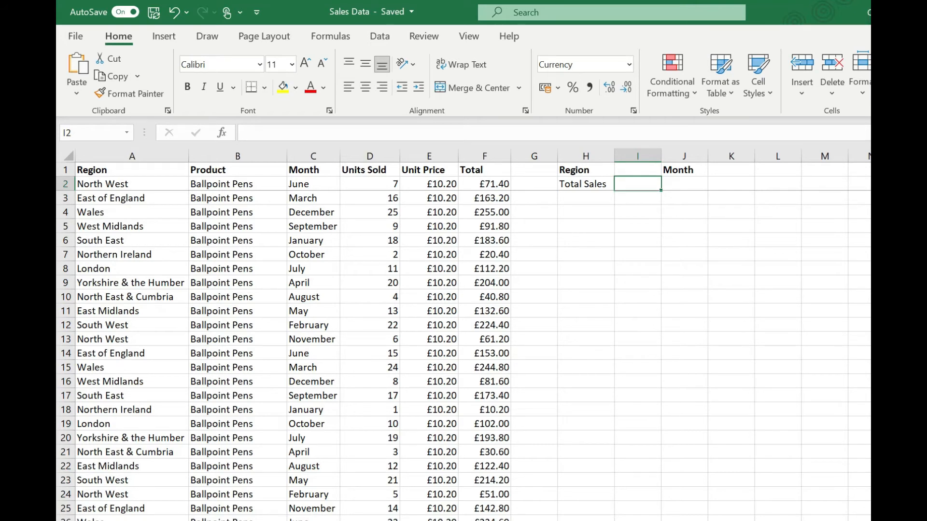
Start a SUMIFS formula in I2 summing F2:F649, with cell I1 as the criterion for the Region range A2:A649
{"action": "type", "text": "=SUMIFS("}
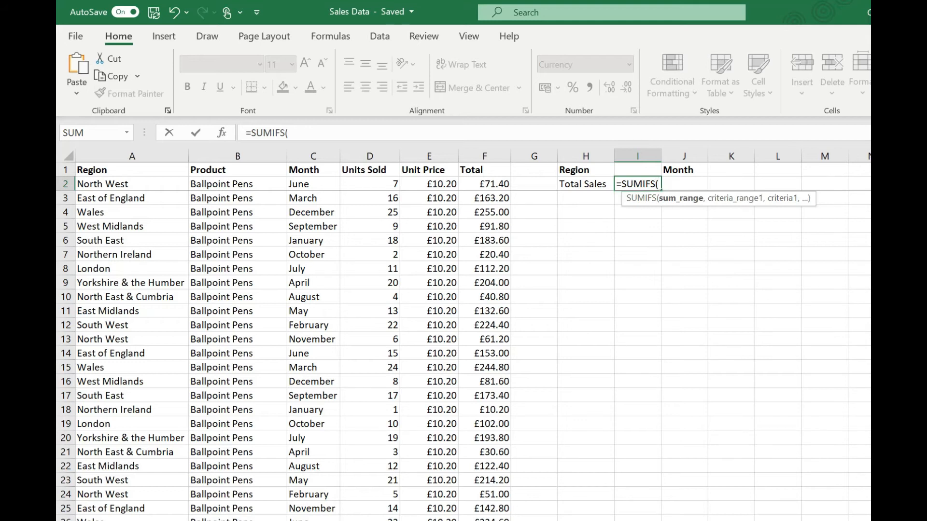
{"action": "left_click", "coordinate": [483, 183]}
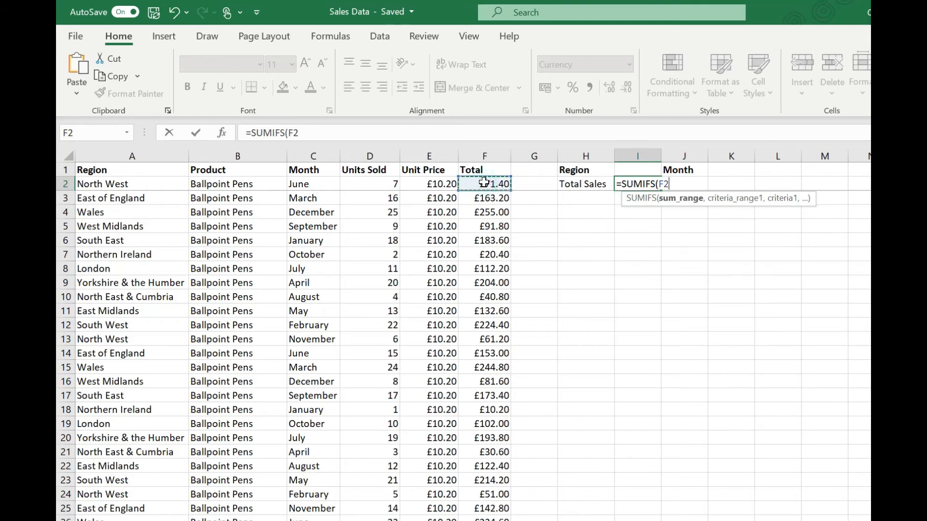
{"action": "key", "text": "ctrl+shift+Down"}
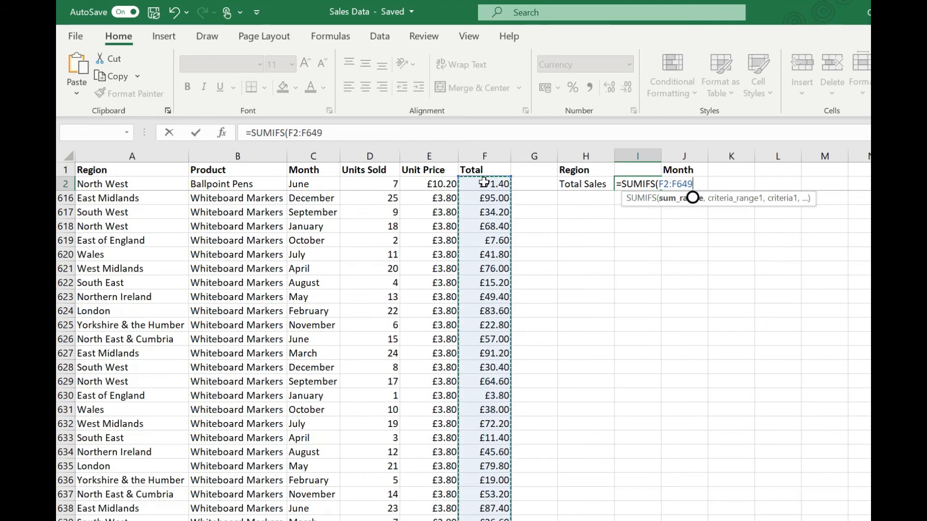
{"action": "type", "text": ","}
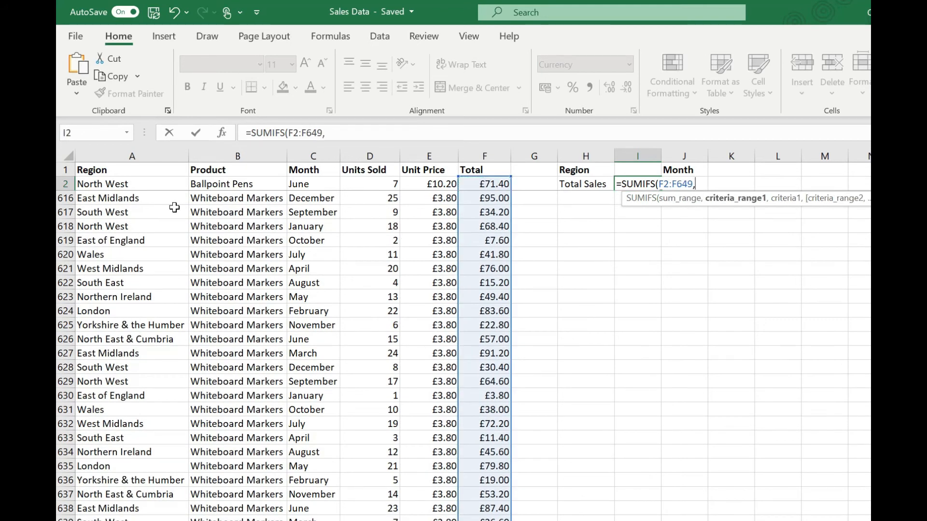
{"action": "left_click", "coordinate": [149, 183]}
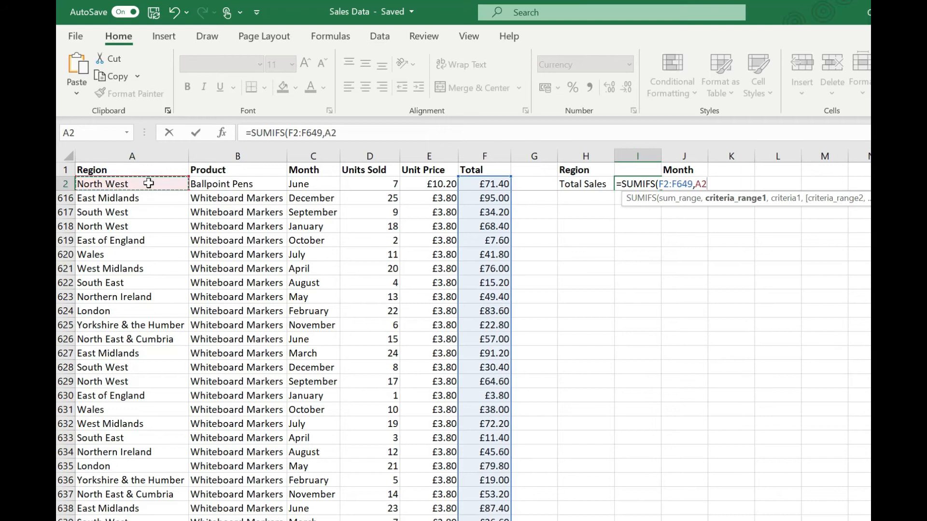
{"action": "key", "text": "ctrl+shift+Down"}
{"action": "type", "text": ","}
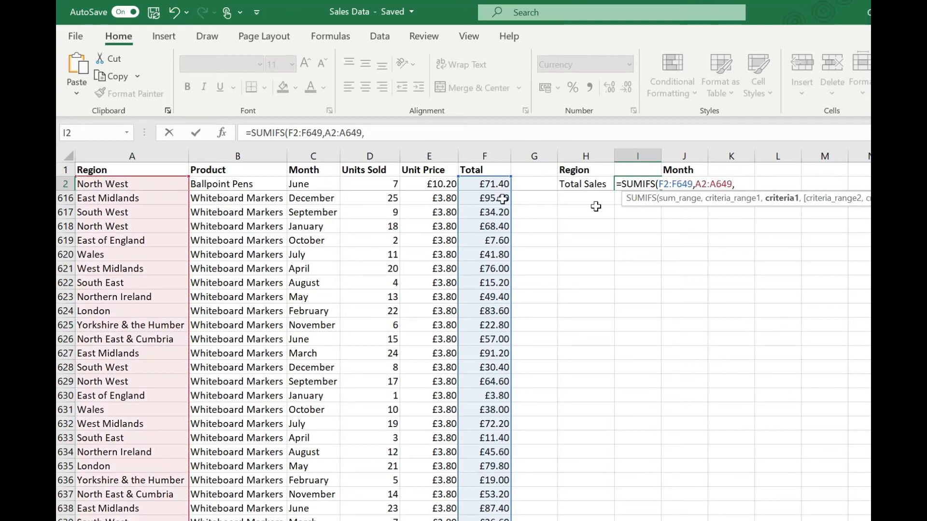
{"action": "left_click", "coordinate": [638, 169]}
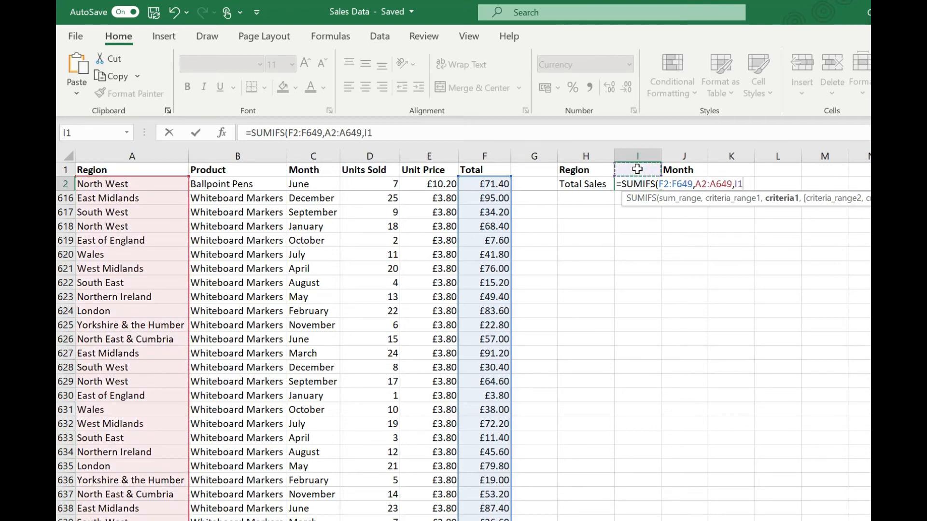
Add the Month range C2:C649 with cell K1 as its criterion to the SUMIFS formula and complete it
{"action": "type", "text": ","}
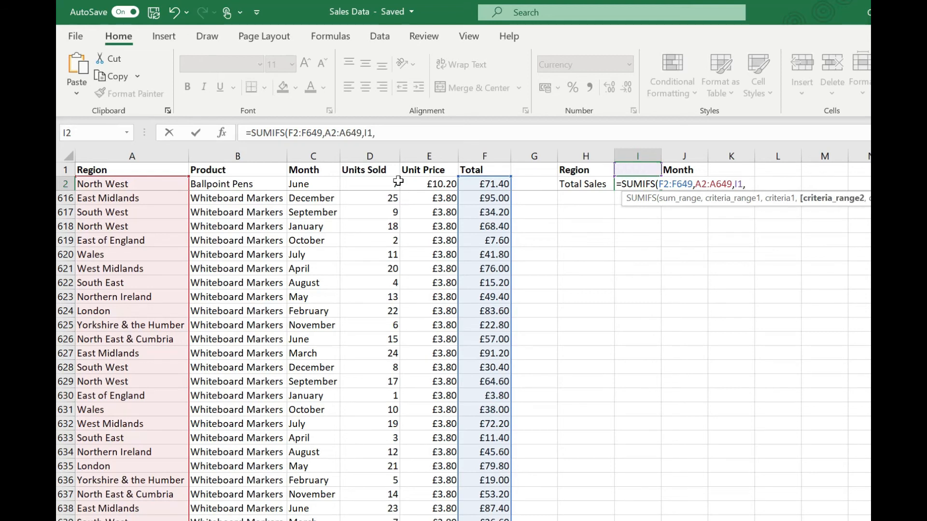
{"action": "left_click", "coordinate": [327, 183]}
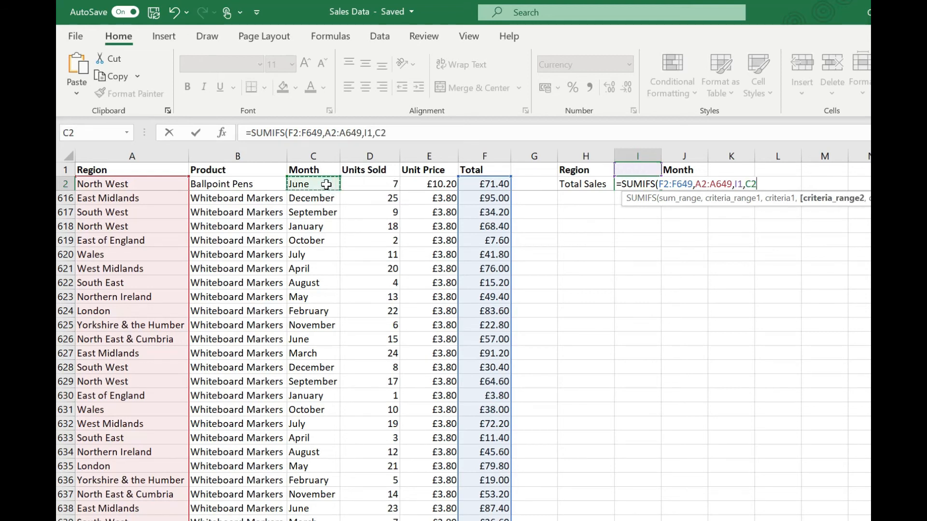
{"action": "key", "text": "ctrl+shift+Down"}
{"action": "type", "text": ","}
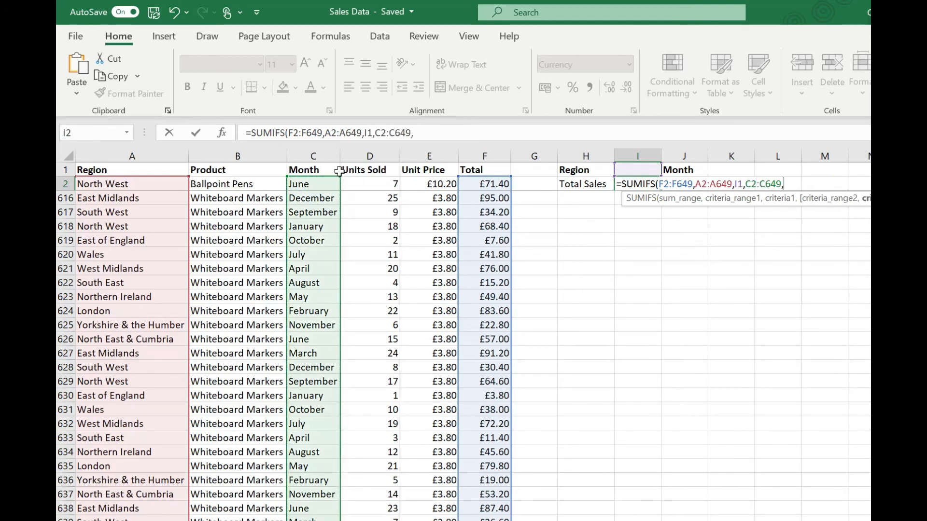
{"action": "left_click", "coordinate": [730, 171]}
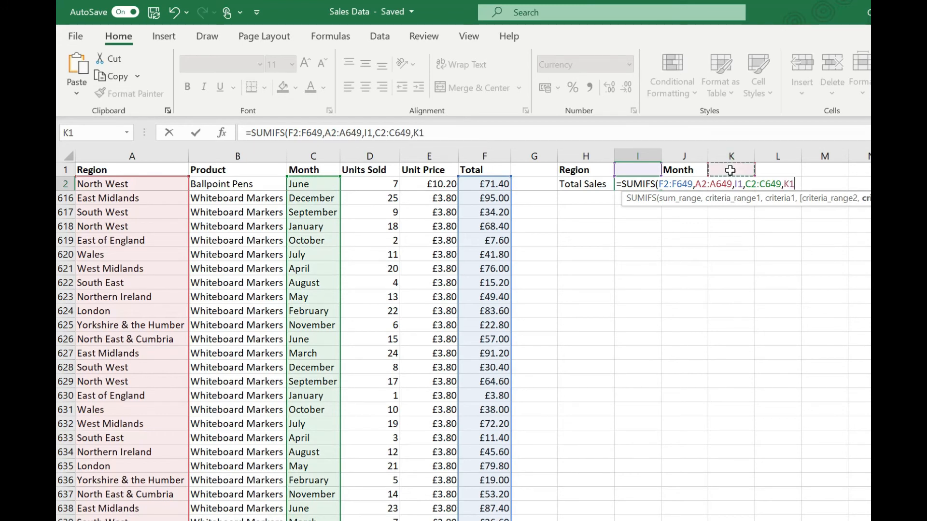
{"action": "type", "text": ")"}
{"action": "key", "text": "Return"}
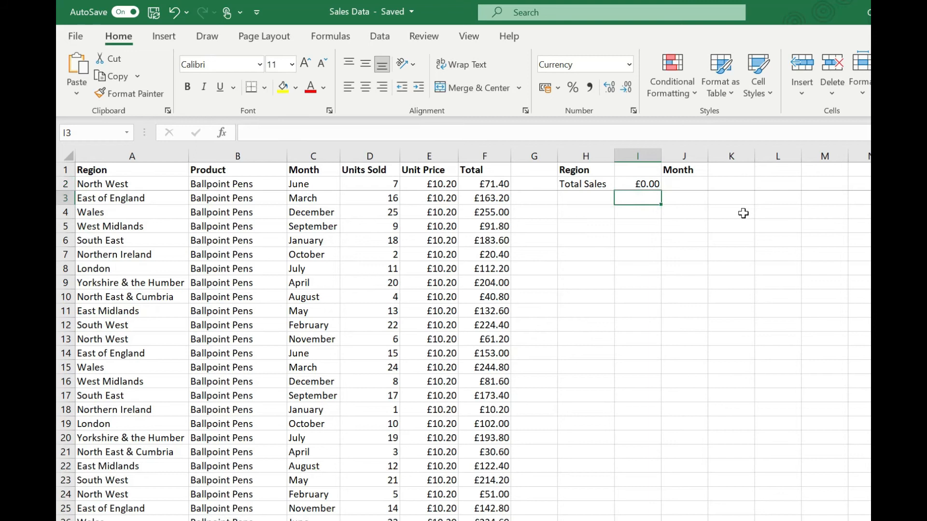
Enter Wales as the Region in I1 and March as the Month in K1
{"action": "left_click", "coordinate": [638, 170]}
{"action": "type", "text": "Wales"}
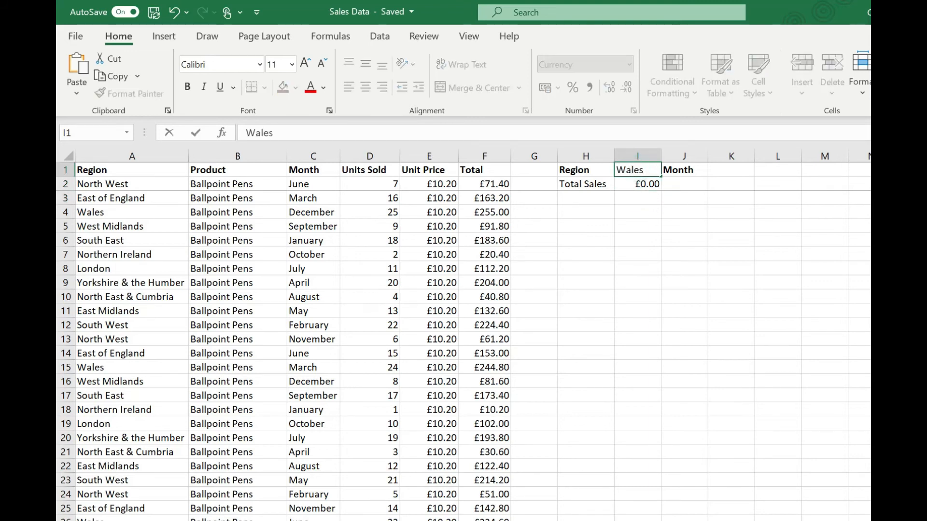
{"action": "key", "text": "Tab"}
{"action": "key", "text": "Tab"}
{"action": "type", "text": "March"}
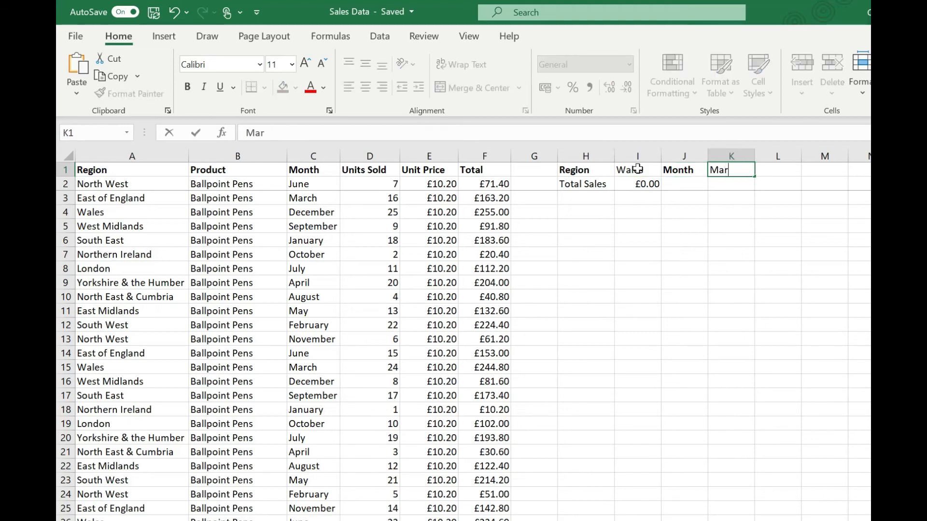
{"action": "key", "text": "Return"}
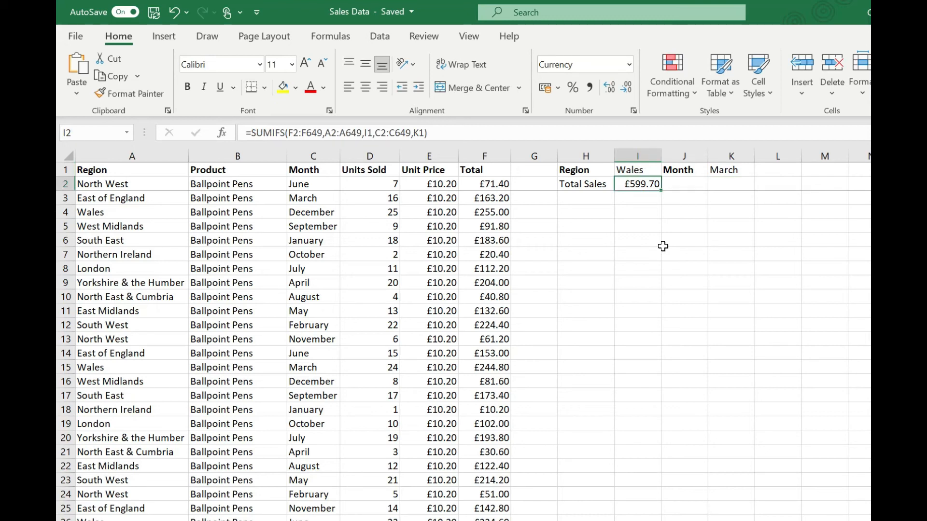
Change the Region in I1 to London
{"action": "key", "text": "Up"}
{"action": "type", "text": "London"}
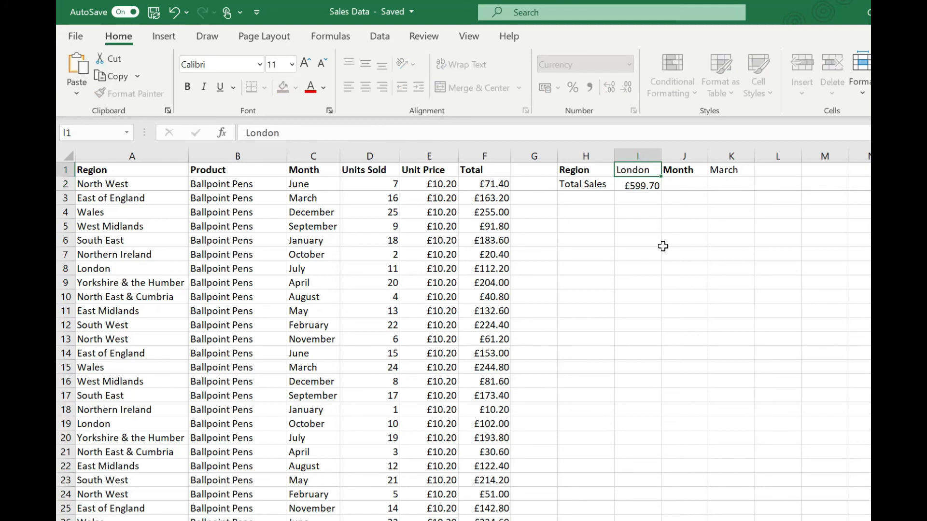
{"action": "key", "text": "Return"}
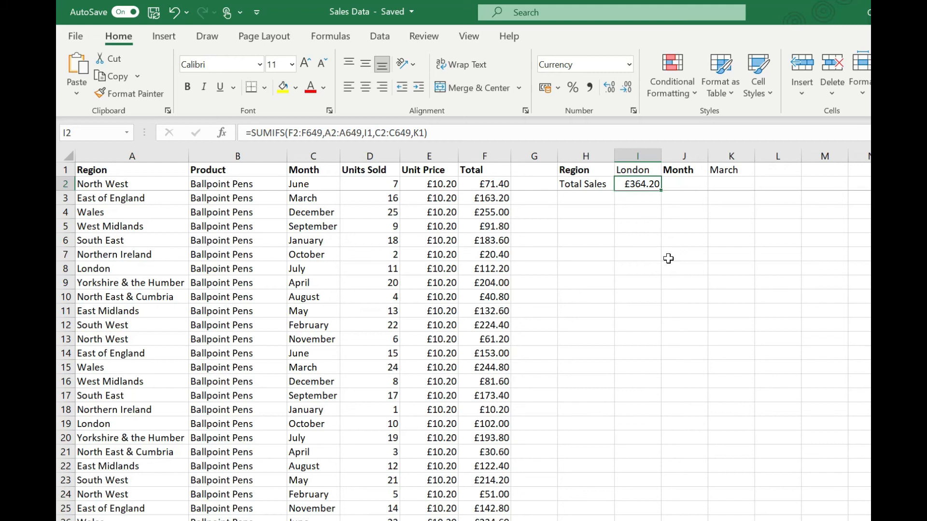
Replace the Region criteria range in the Total Sales formula in I2 with A2:A27
{"action": "left_click_drag", "start_coordinate": [324, 133], "coordinate": [359, 145]}
{"action": "left_click", "coordinate": [178, 183]}
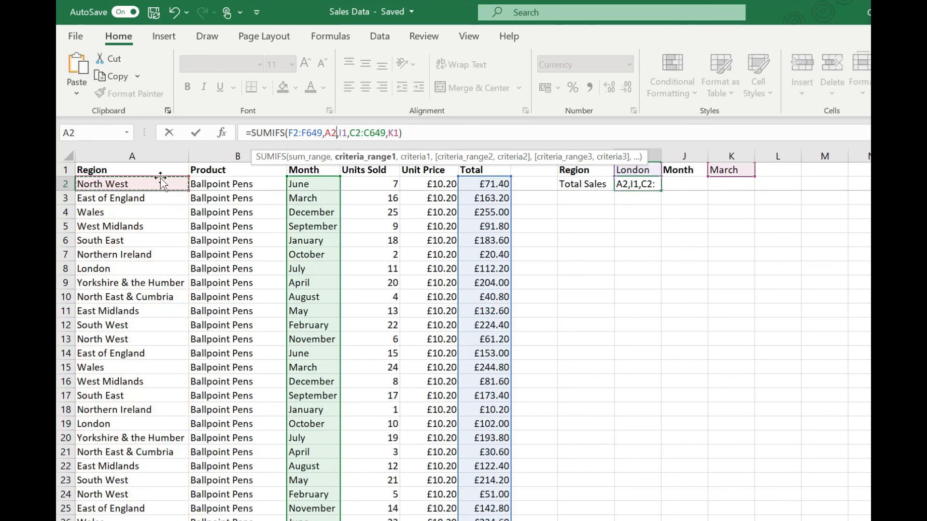
{"action": "left_click", "coordinate": [160, 181]}
{"action": "key", "text": "ctrl+shift+Down"}
{"action": "left_click_drag", "start_coordinate": [149, 254], "coordinate": [120, 520]}
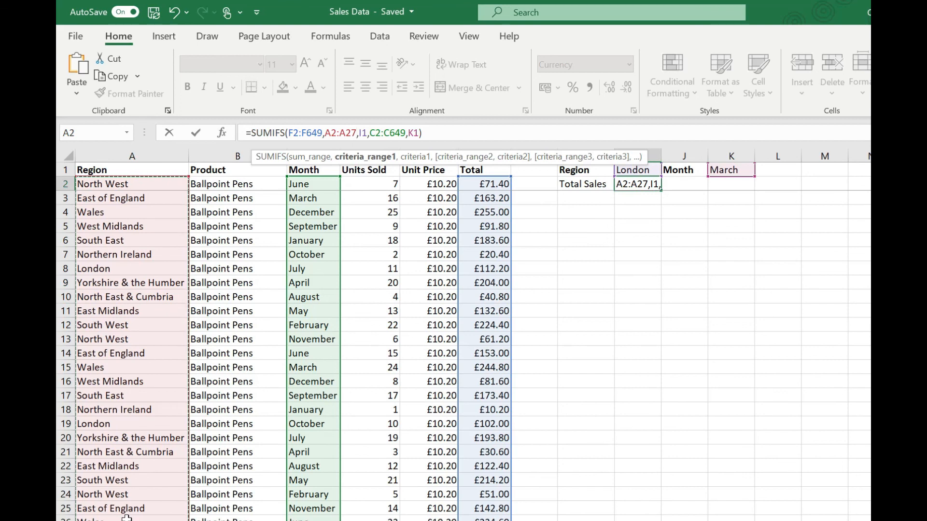
{"action": "key", "text": "Return"}
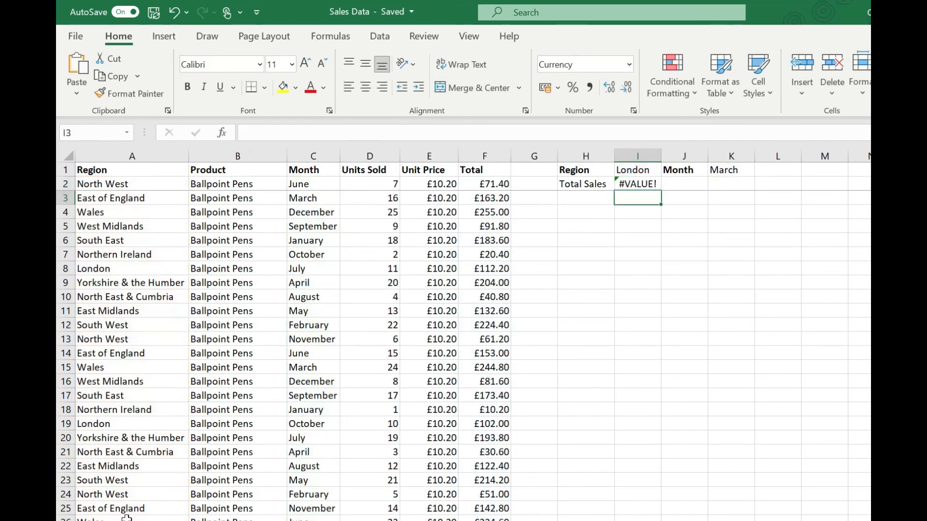